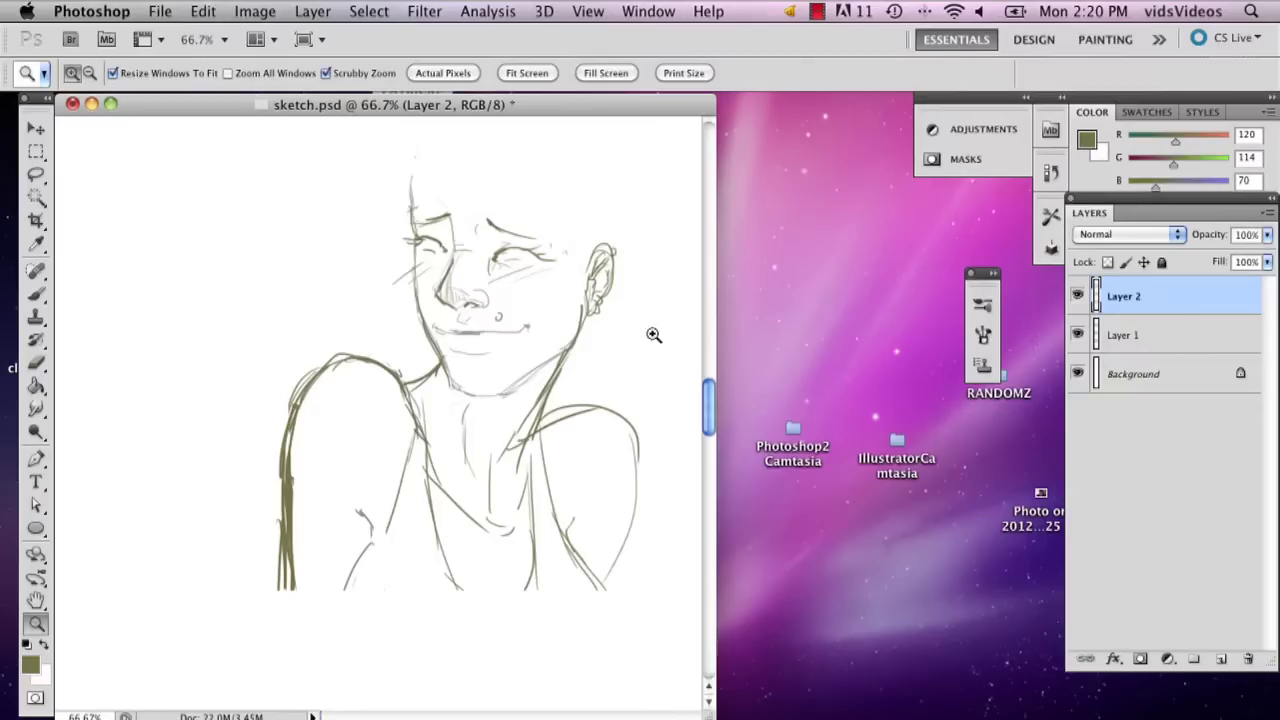
Widen the document window around the portrait sketch and bring the head and shoulders into view at 66.7% zoom.
scroll(707, 418, up, 2)
drag(707, 418, 709, 402)
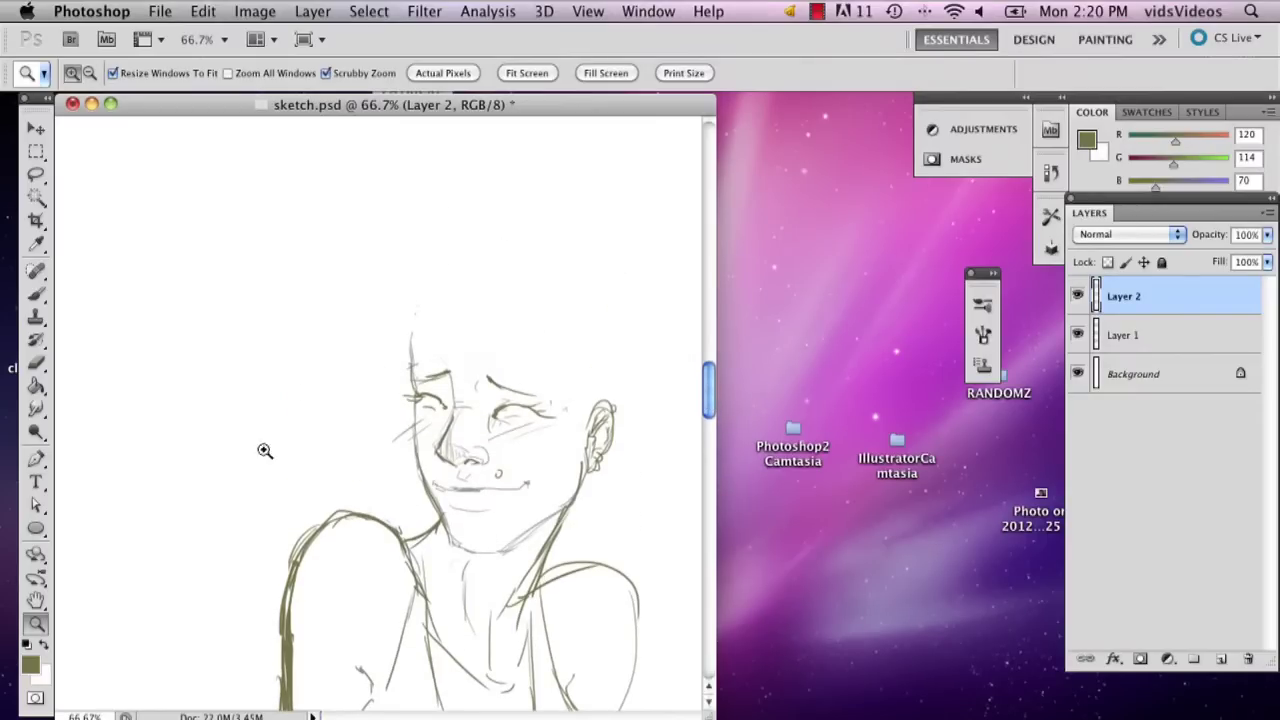
key(super+minus)
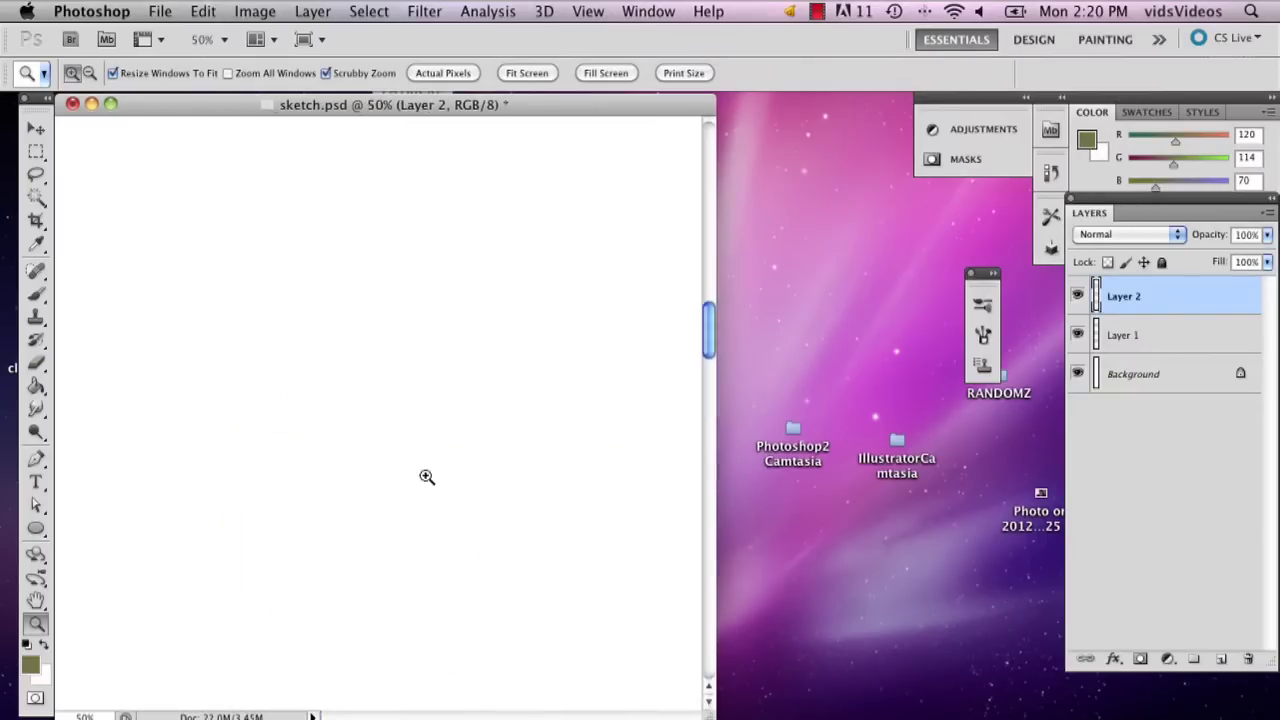
click(429, 478)
drag(713, 418, 711, 402)
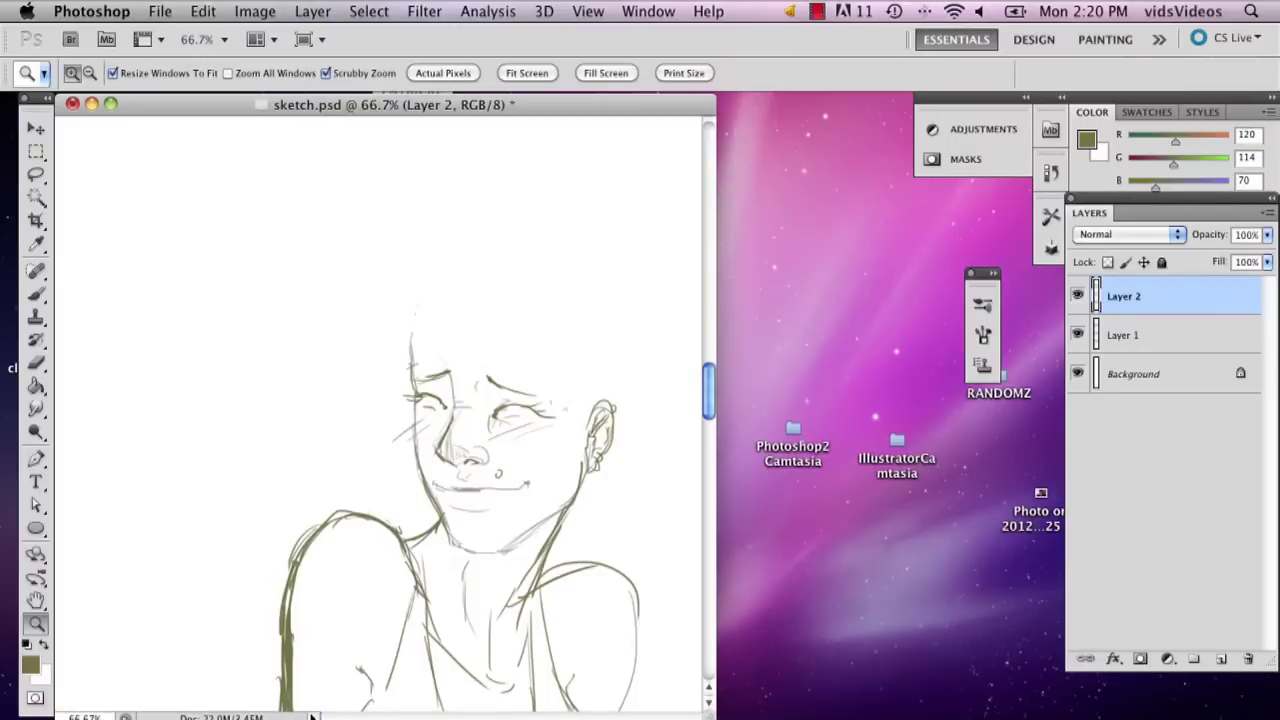
drag(711, 712, 893, 719)
drag(887, 416, 887, 425)
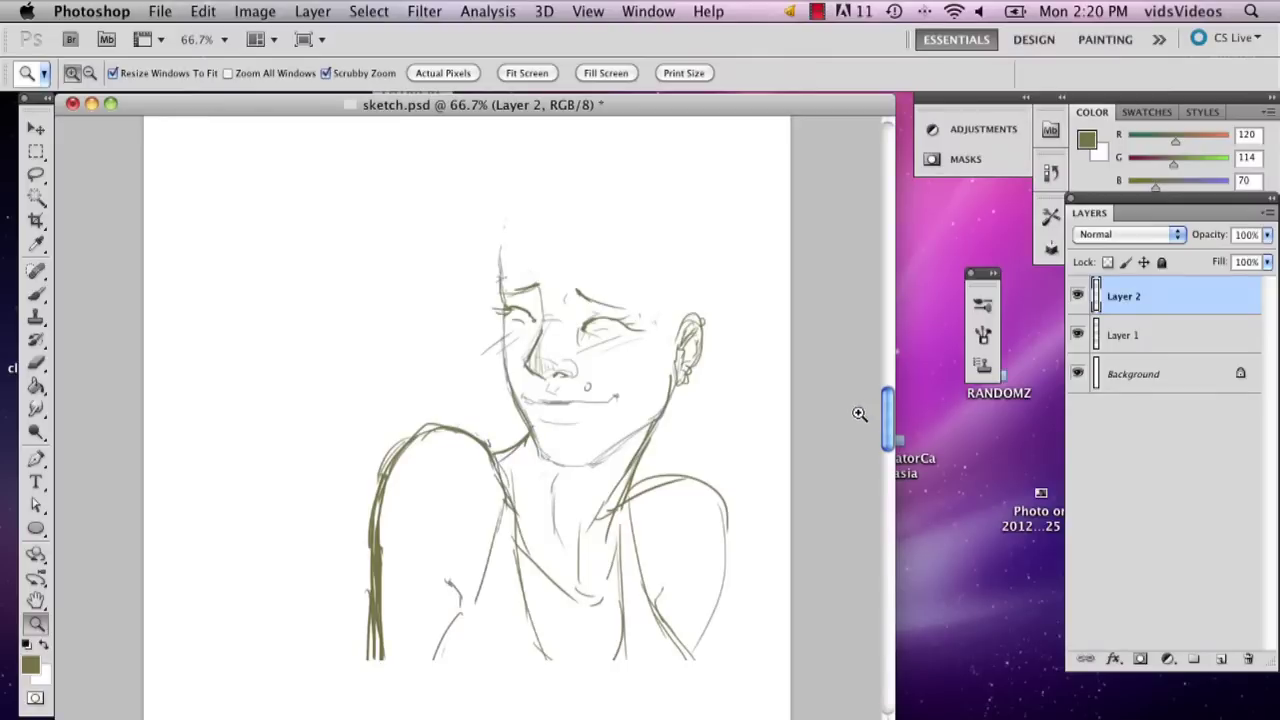
Draw the rounded skull outline from the forehead over to the ear on Layer 1 with the 3 px Brush.
click(36, 294)
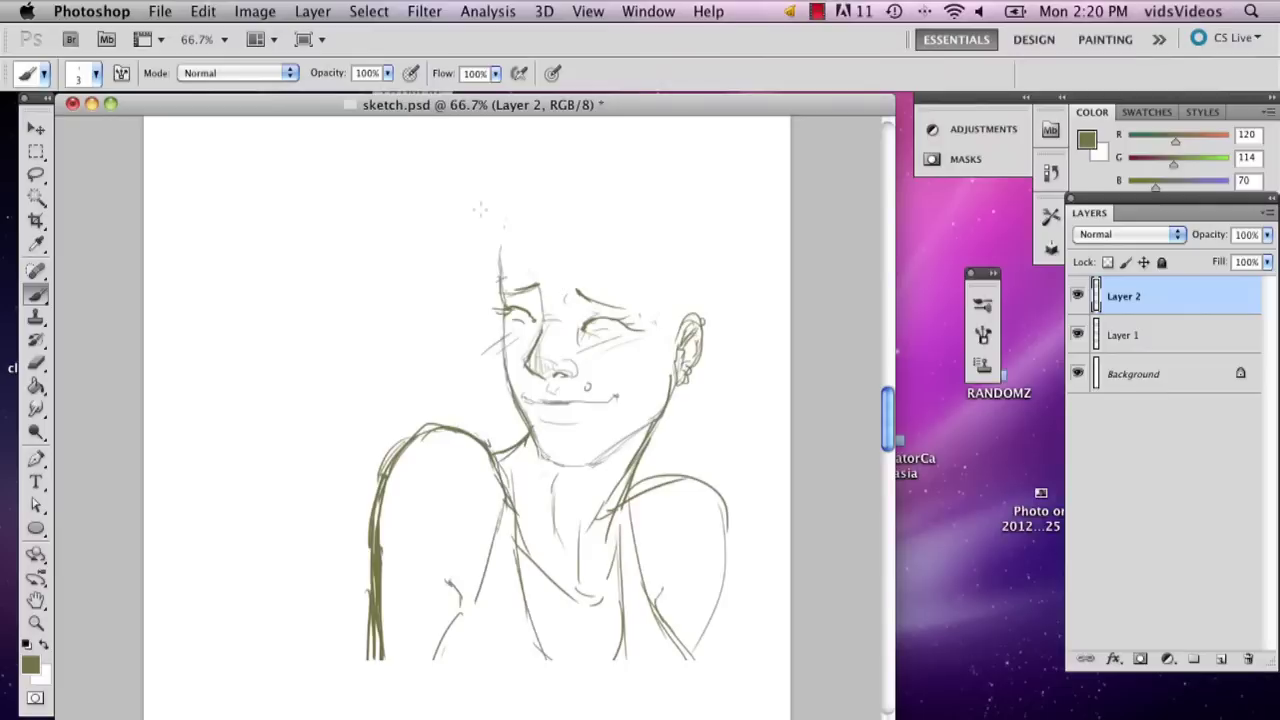
key(super+z)
click(1077, 335)
click(1077, 335)
key(alt+bracketleft)
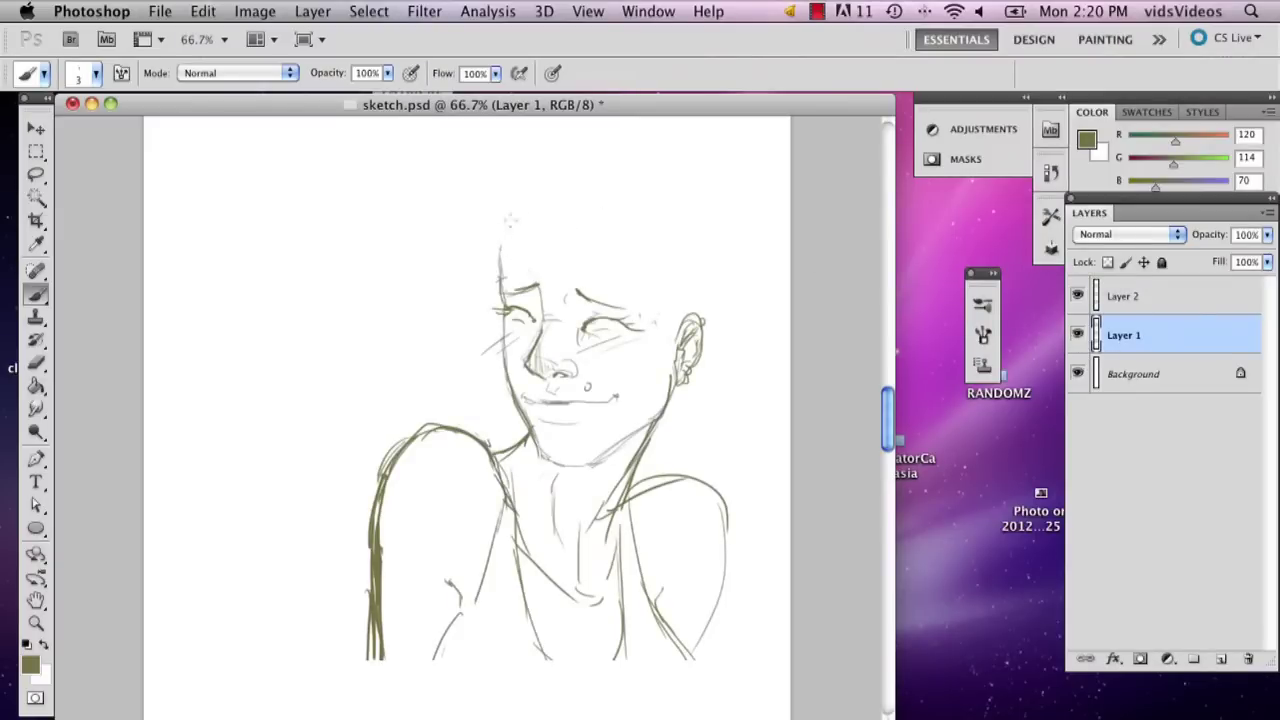
drag(596, 183, 656, 206)
key(super+z)
mouse_move(537, 196)
mouse_down()
mouse_move(592, 181)
mouse_move(671, 204)
mouse_move(698, 250)
mouse_move(701, 305)
mouse_up()
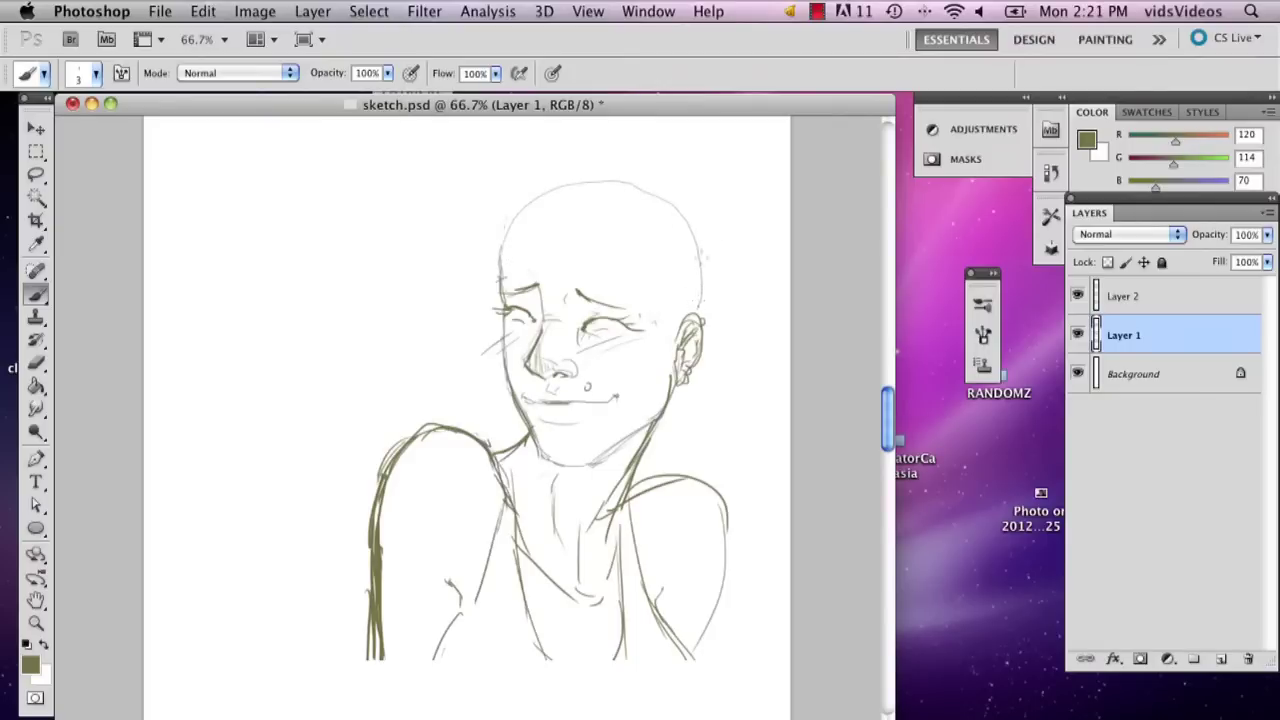
Sketch small spikes along the crown, side-swept bangs across the forehead and the first wispy strands beside the face on Layer 1.
click(1124, 298)
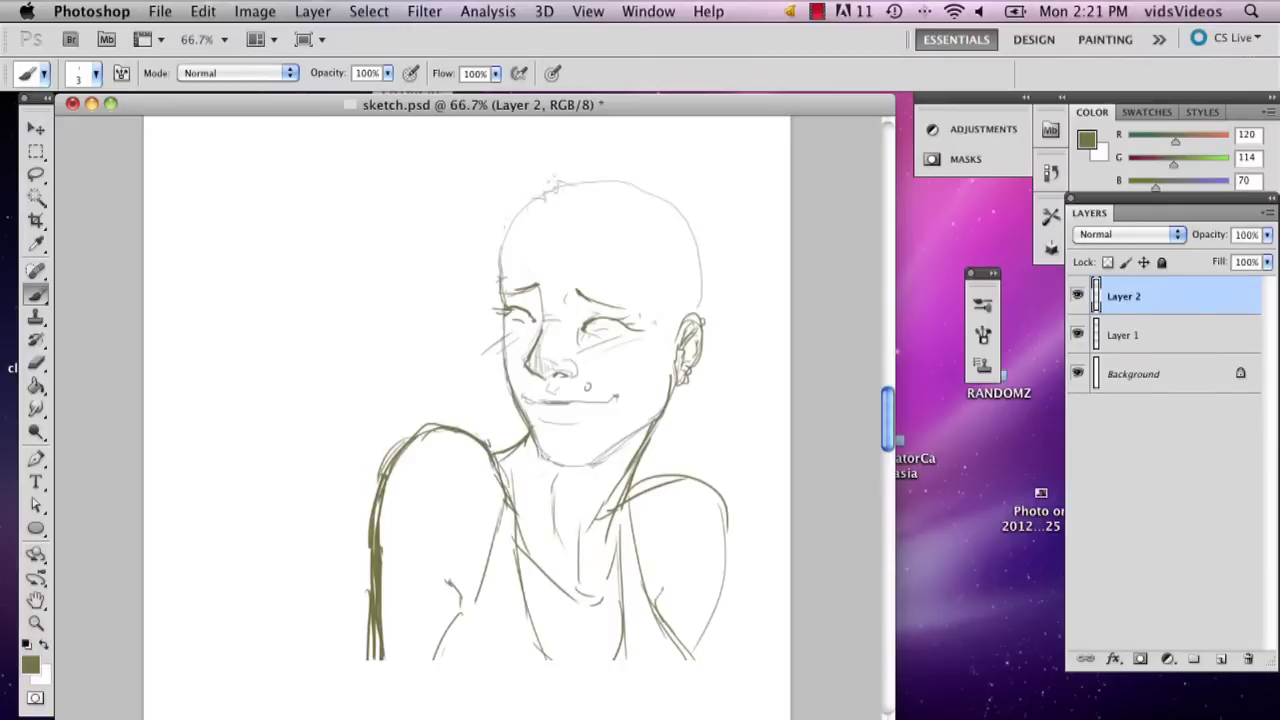
key(alt+bracketleft)
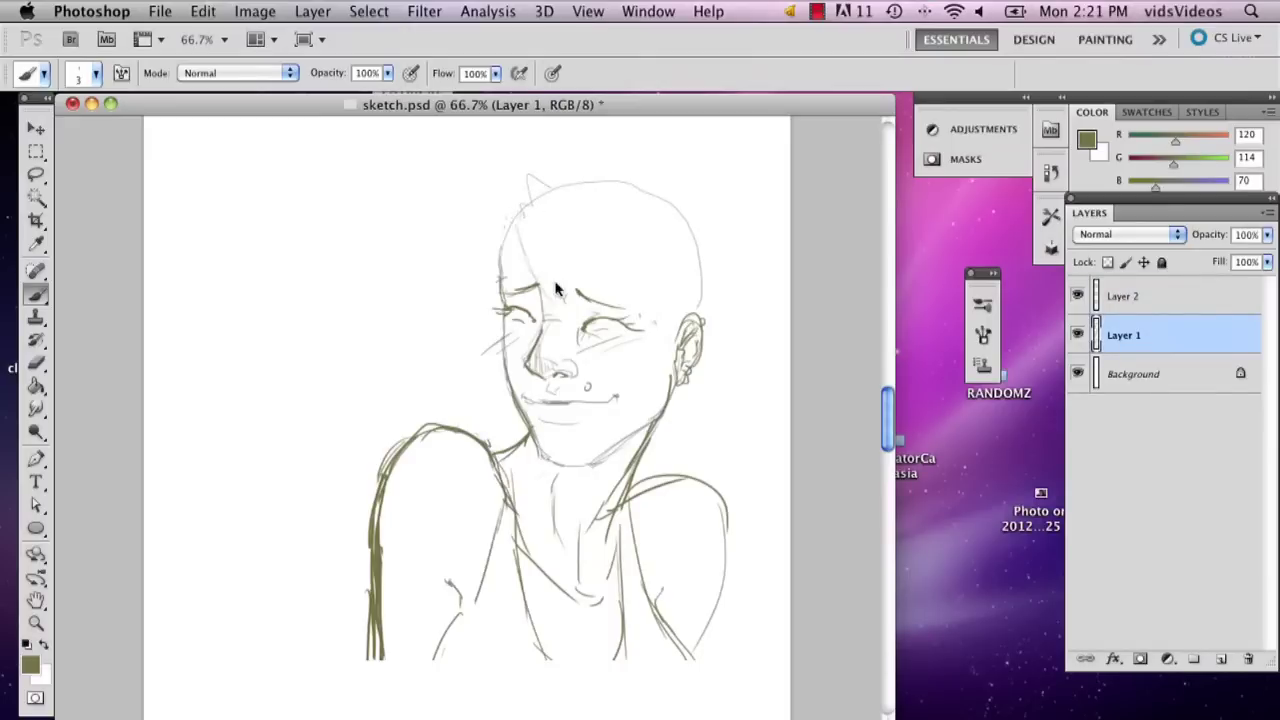
mouse_move(526, 230)
mouse_down()
mouse_move(578, 324)
mouse_move(558, 268)
mouse_move(594, 316)
mouse_move(628, 320)
mouse_up()
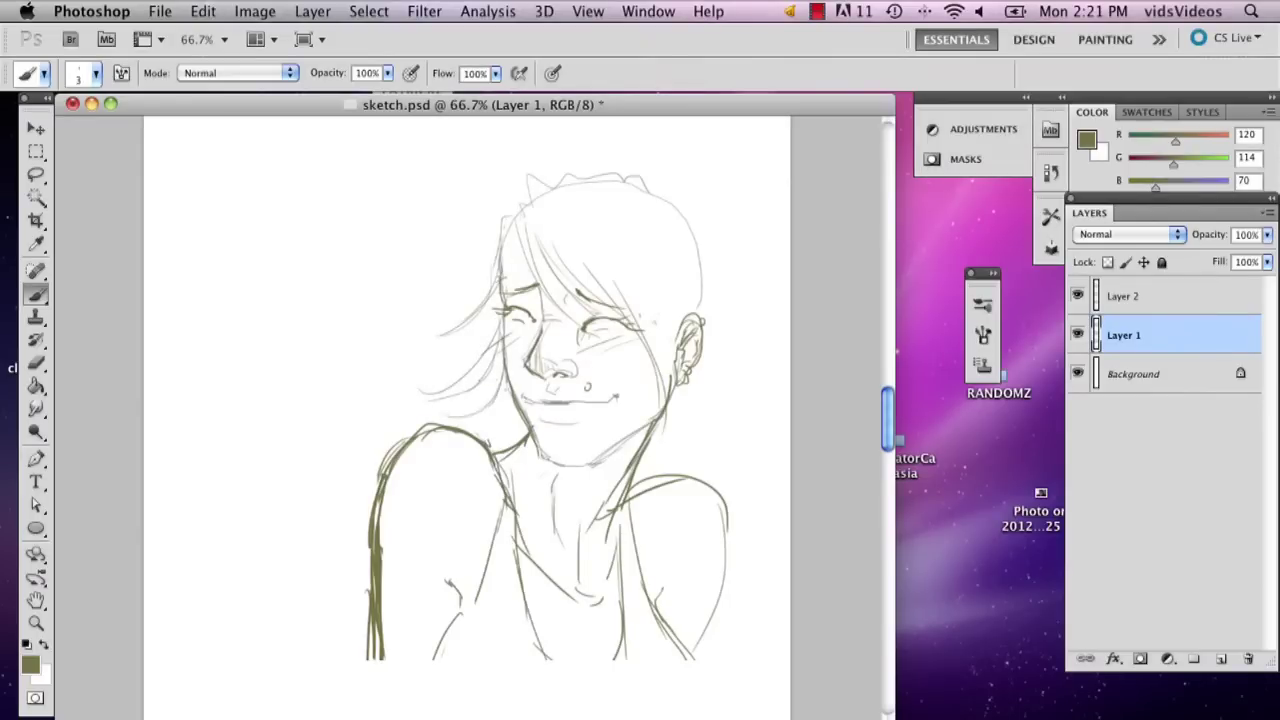
Fill in the hair on the far side of the face with short curved strands from temple to shoulder.
drag(512, 390, 452, 418)
mouse_move(502, 350)
mouse_down()
mouse_move(478, 412)
mouse_move(466, 412)
mouse_move(501, 429)
mouse_move(476, 436)
mouse_move(492, 444)
mouse_up()
drag(509, 292, 496, 342)
drag(499, 318, 478, 350)
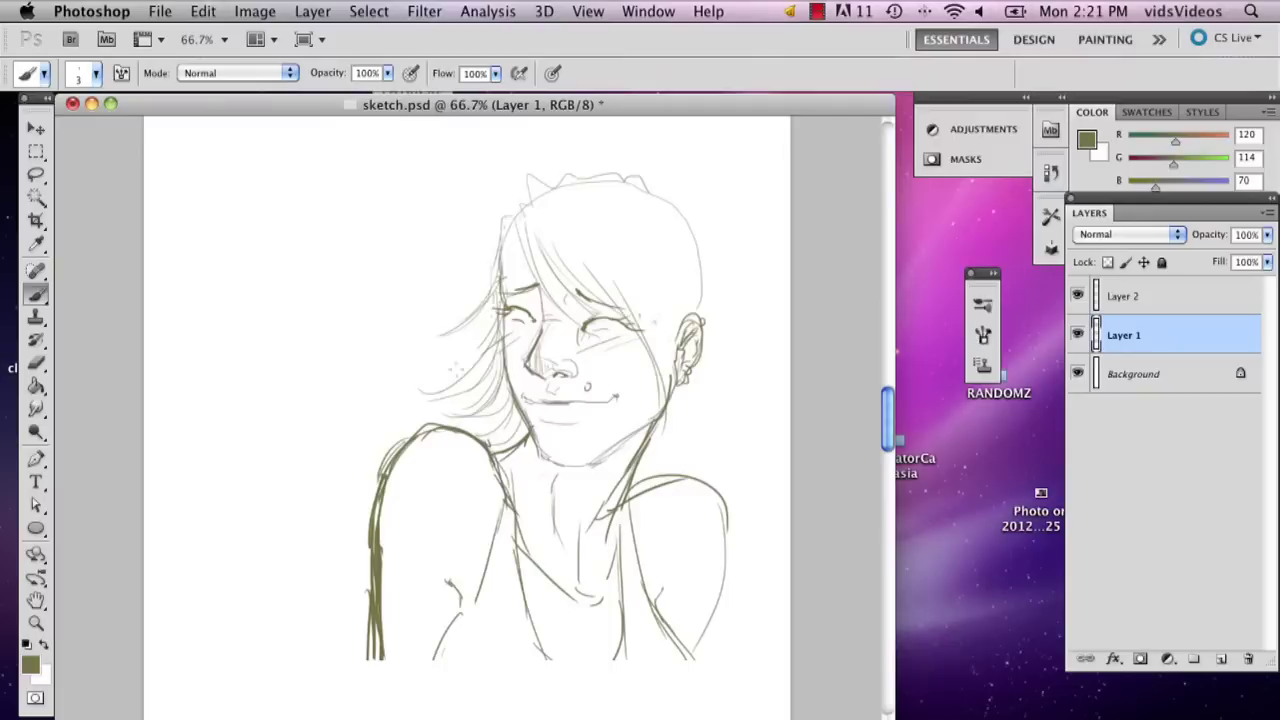
drag(493, 305, 481, 350)
mouse_move(508, 242)
mouse_down()
mouse_move(553, 310)
mouse_move(507, 223)
mouse_move(523, 210)
mouse_up()
Draw the outer hair contour from the crown down behind the ear, with strands flaring out above the shoulder.
mouse_move(656, 192)
mouse_down()
mouse_move(713, 280)
mouse_move(710, 352)
mouse_up()
drag(712, 286, 734, 392)
drag(716, 330, 744, 404)
drag(710, 352, 754, 448)
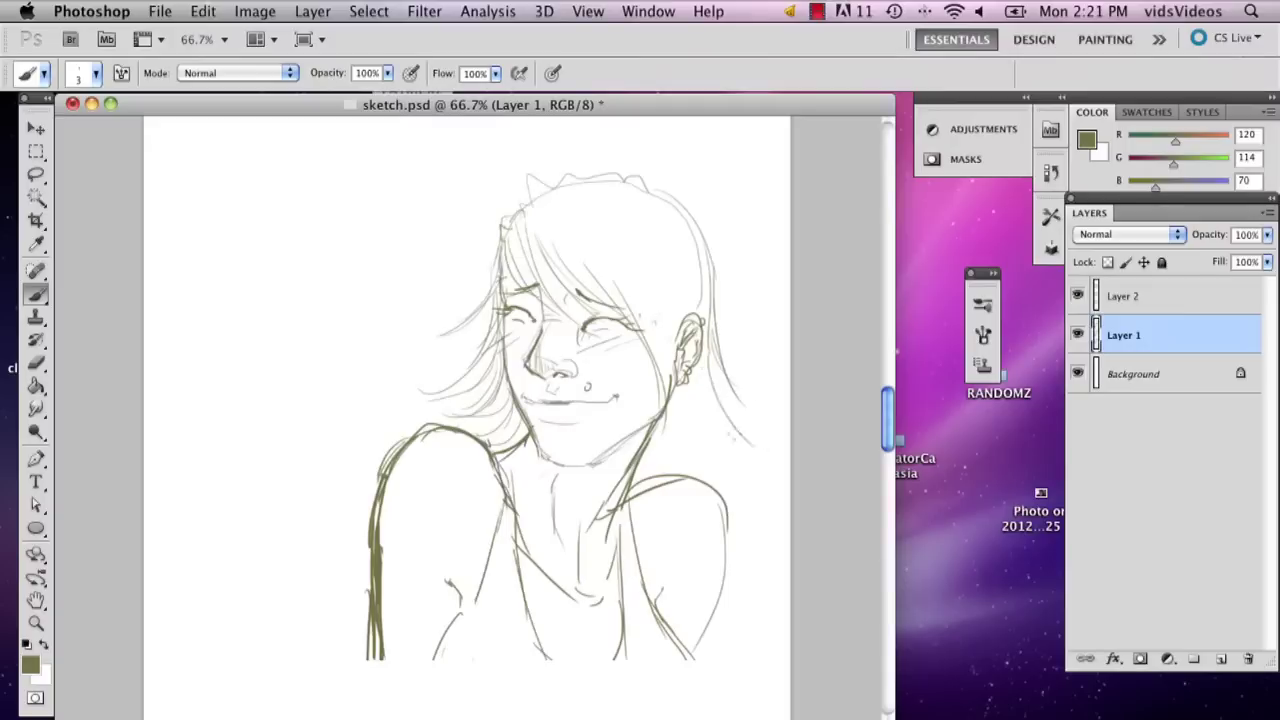
mouse_move(704, 384)
mouse_down()
mouse_move(742, 440)
mouse_move(734, 462)
mouse_move(686, 380)
mouse_move(698, 454)
mouse_up()
drag(684, 420, 702, 464)
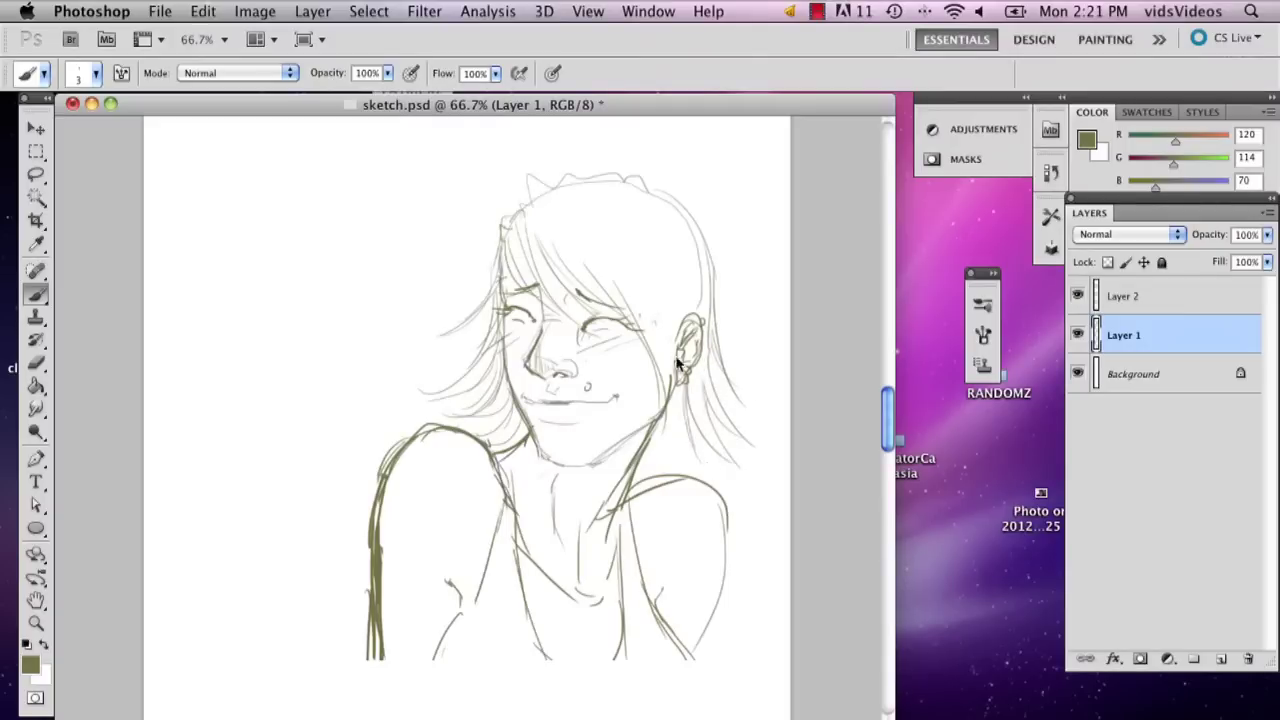
Add long strands falling in front of the ear and along the cheek, undoing and redrawing the unwanted ones.
drag(648, 310, 662, 446)
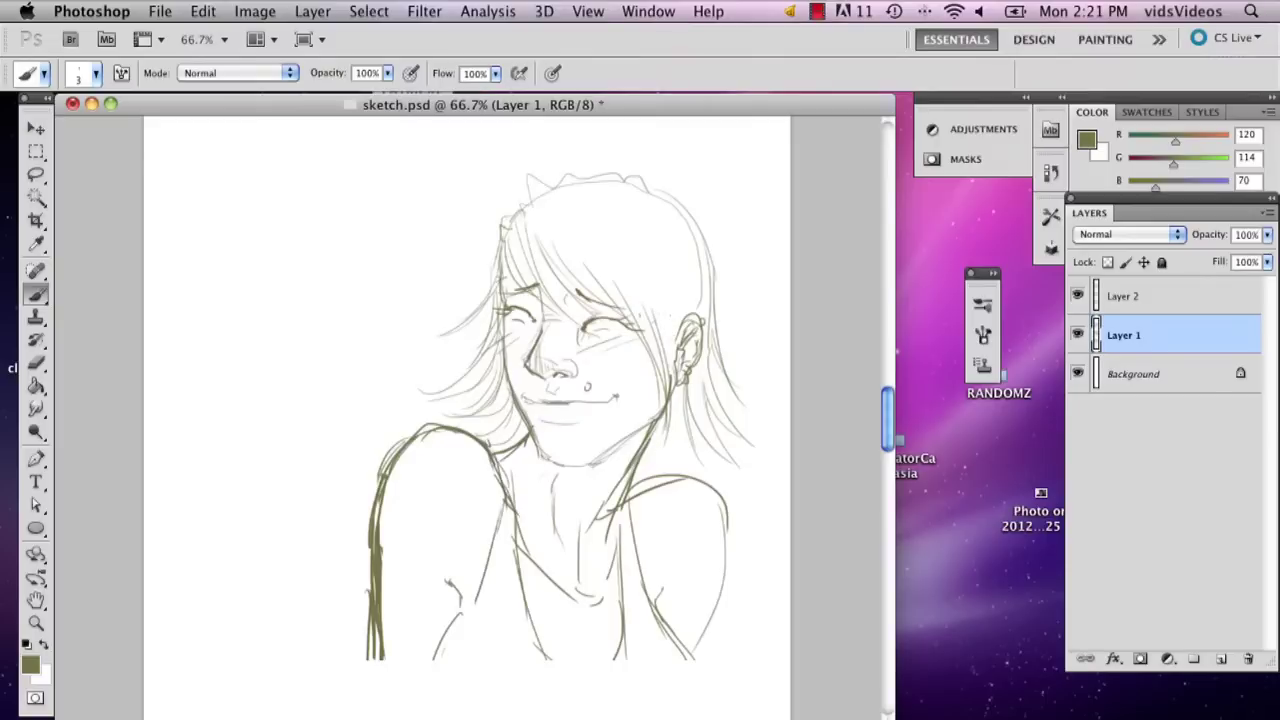
drag(676, 324, 668, 472)
drag(686, 420, 660, 464)
drag(641, 334, 632, 450)
drag(651, 368, 637, 462)
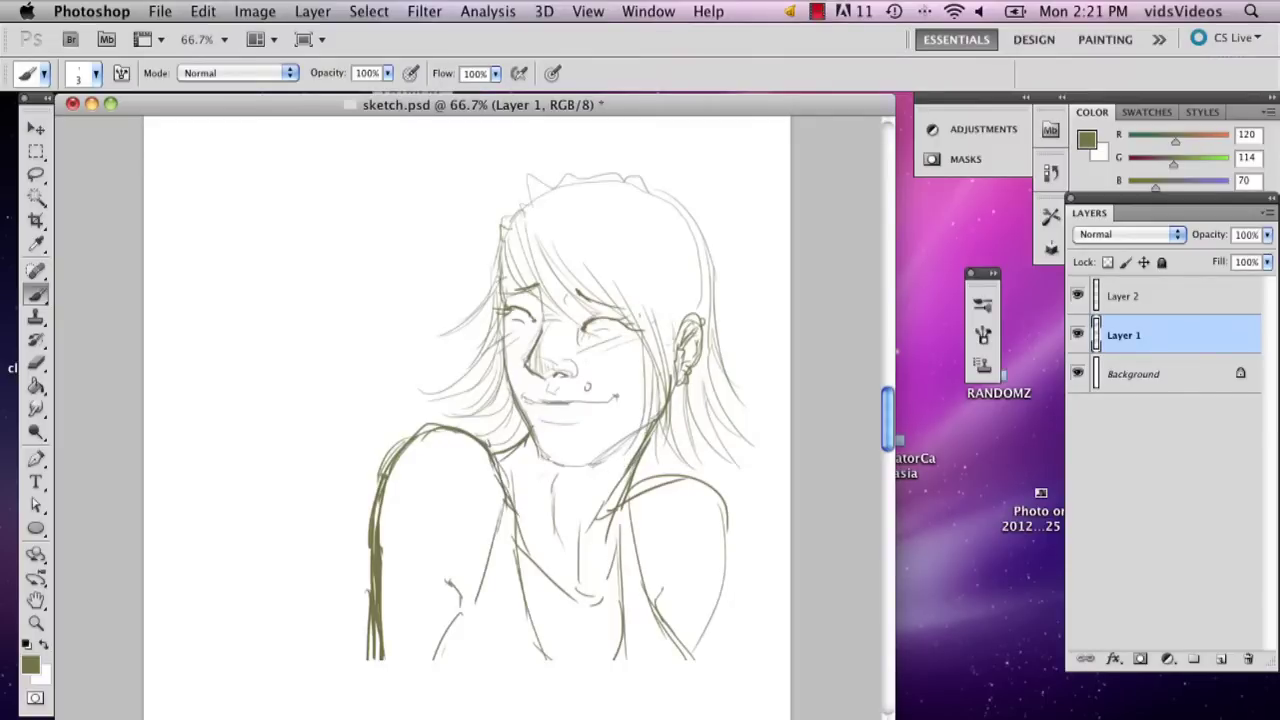
key(ctrl+z)
key(ctrl+alt+z)
drag(643, 352, 629, 464)
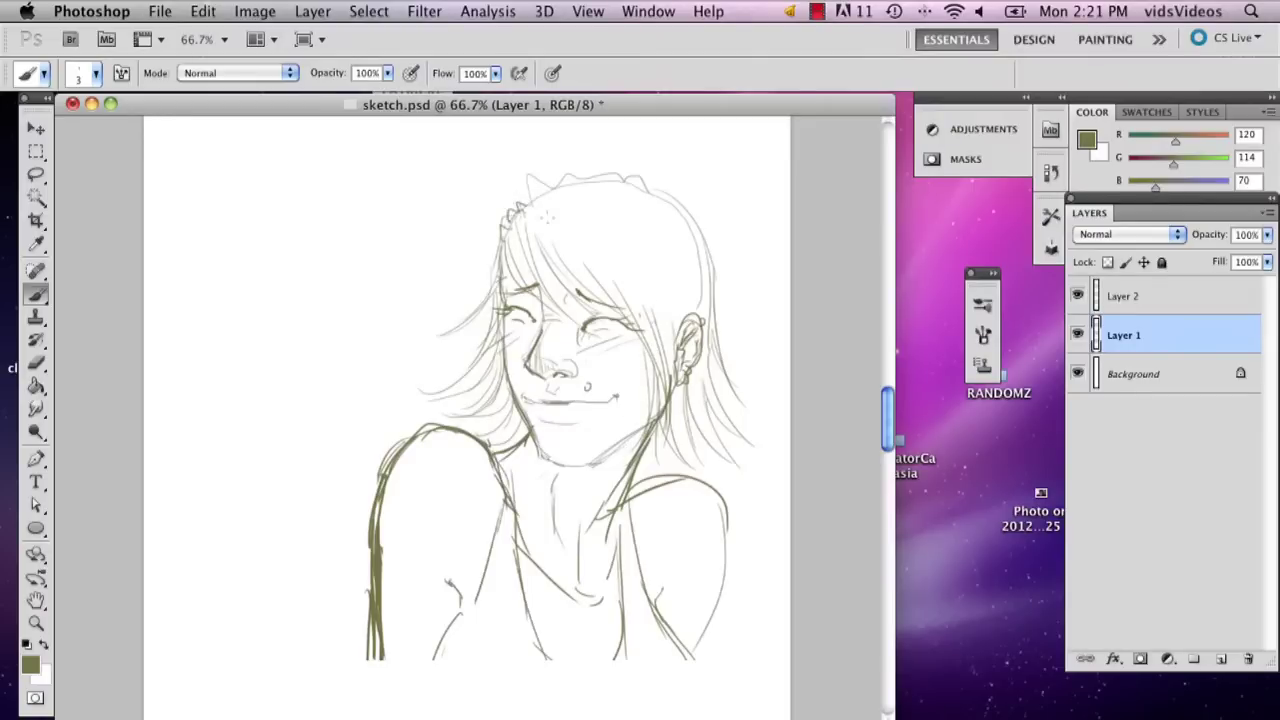
Rework the hairline on the far side of the forehead, replacing rejected strokes with small spikes and short strands.
key(super+z)
mouse_move(522, 209)
mouse_down()
mouse_move(508, 222)
mouse_move(543, 308)
mouse_up()
key(super+z)
drag(499, 270, 540, 304)
key(super+z)
drag(498, 249, 490, 268)
mouse_move(497, 290)
mouse_down()
mouse_move(445, 364)
mouse_move(478, 426)
mouse_up()
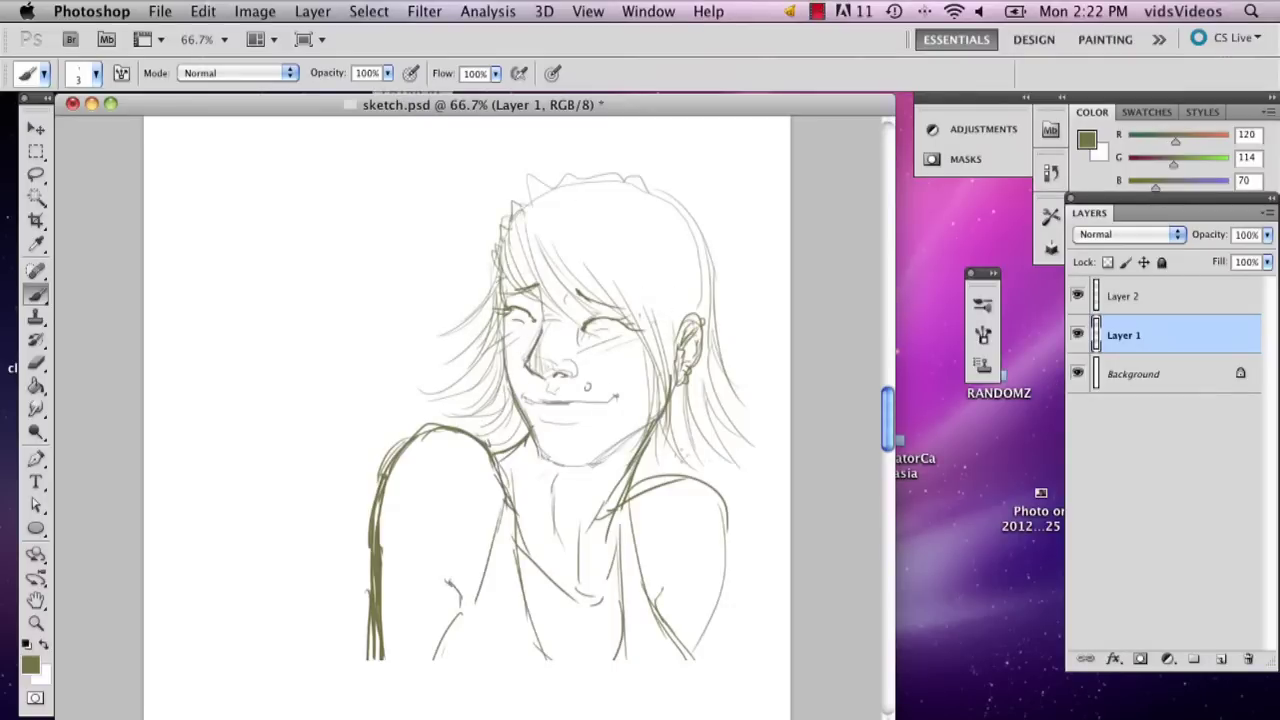
Extend long hair strands from below the ear down over the neck and the near shoulder.
mouse_move(660, 424)
mouse_down()
mouse_move(690, 532)
mouse_move(662, 498)
mouse_move(687, 530)
mouse_move(642, 578)
mouse_up()
drag(637, 466, 634, 532)
drag(652, 486, 632, 564)
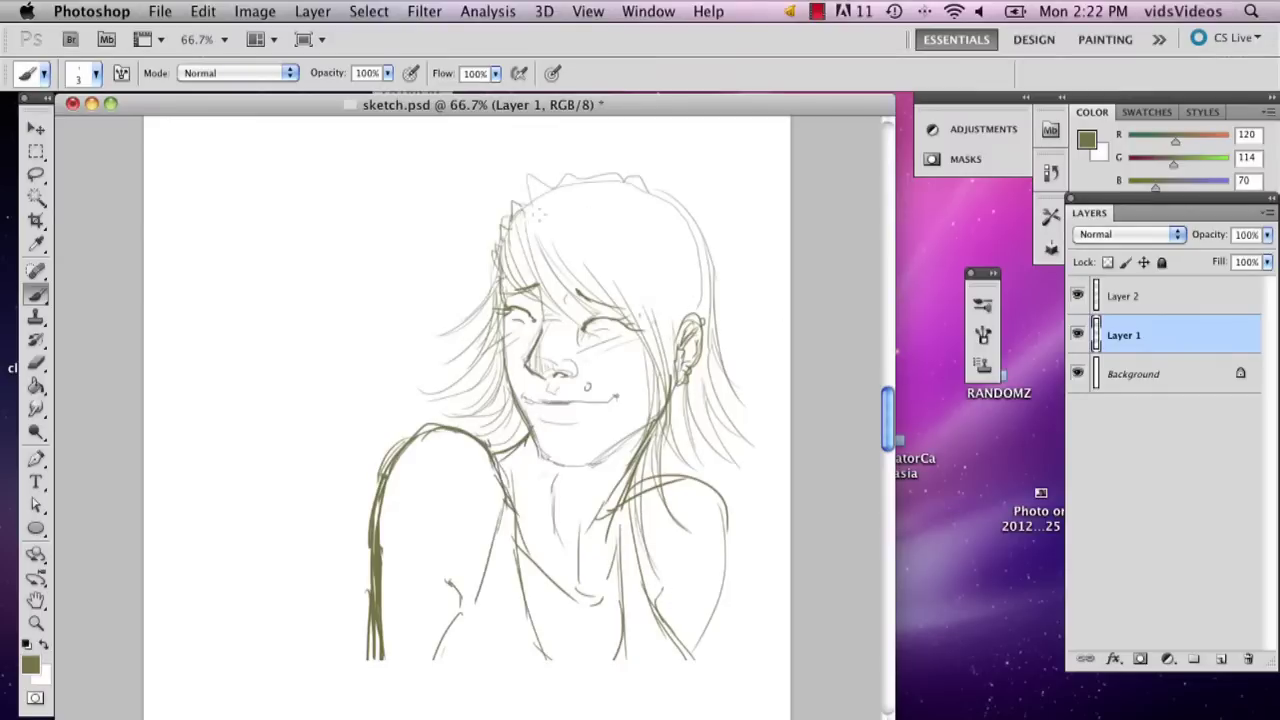
Add flowing strand lines from the crown through the bangs and down the back of the head toward the ear.
drag(527, 172, 572, 284)
drag(551, 192, 587, 286)
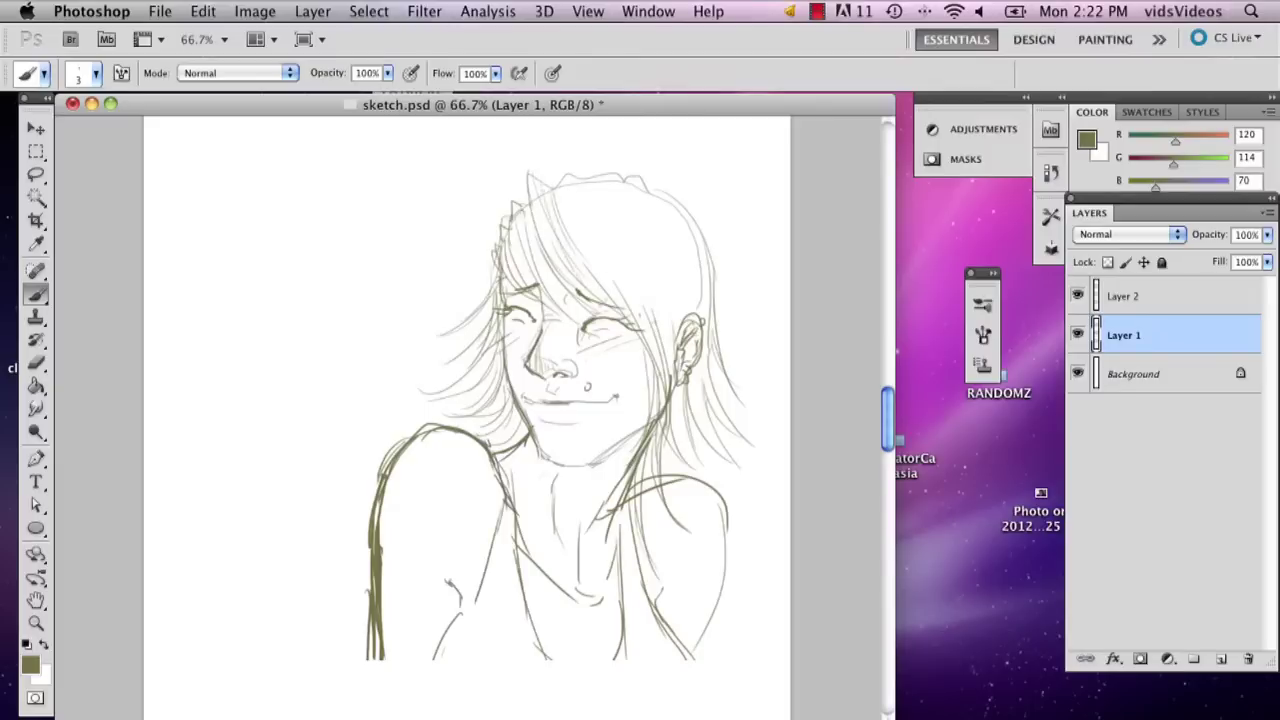
drag(583, 184, 624, 275)
mouse_move(628, 186)
mouse_down()
mouse_move(640, 240)
mouse_move(686, 262)
mouse_up()
drag(658, 206, 680, 318)
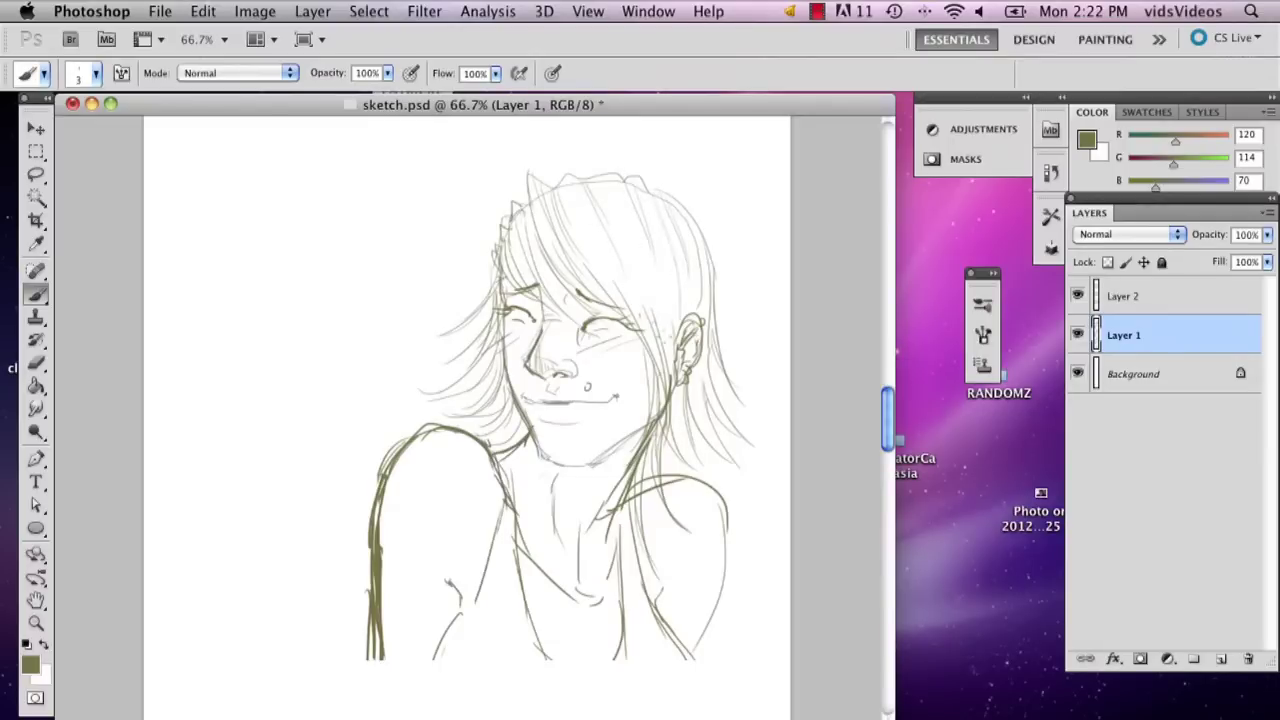
drag(696, 226, 712, 298)
Add wispy strands flicking outward from the far side of the face, undoing the trial strokes on the cheek and temple.
drag(645, 338, 598, 520)
key(super+z)
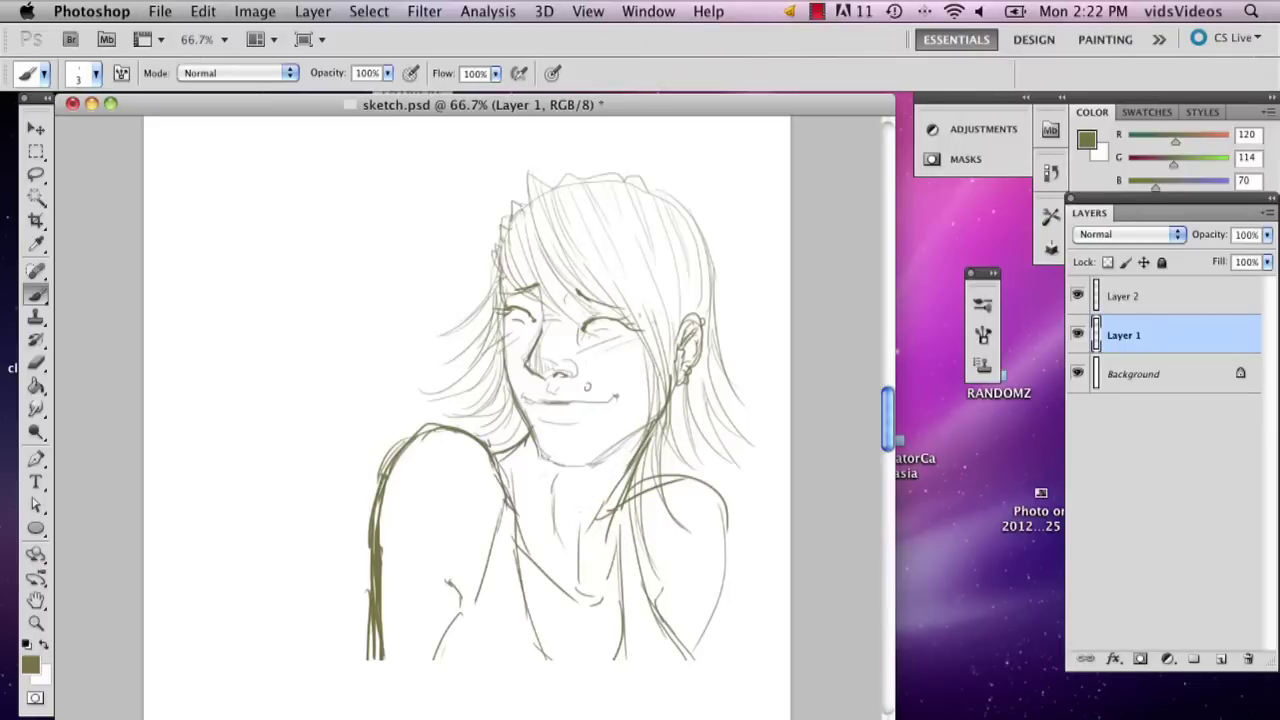
drag(504, 310, 445, 388)
key(super+z)
drag(496, 344, 412, 388)
drag(494, 248, 420, 290)
drag(496, 280, 436, 302)
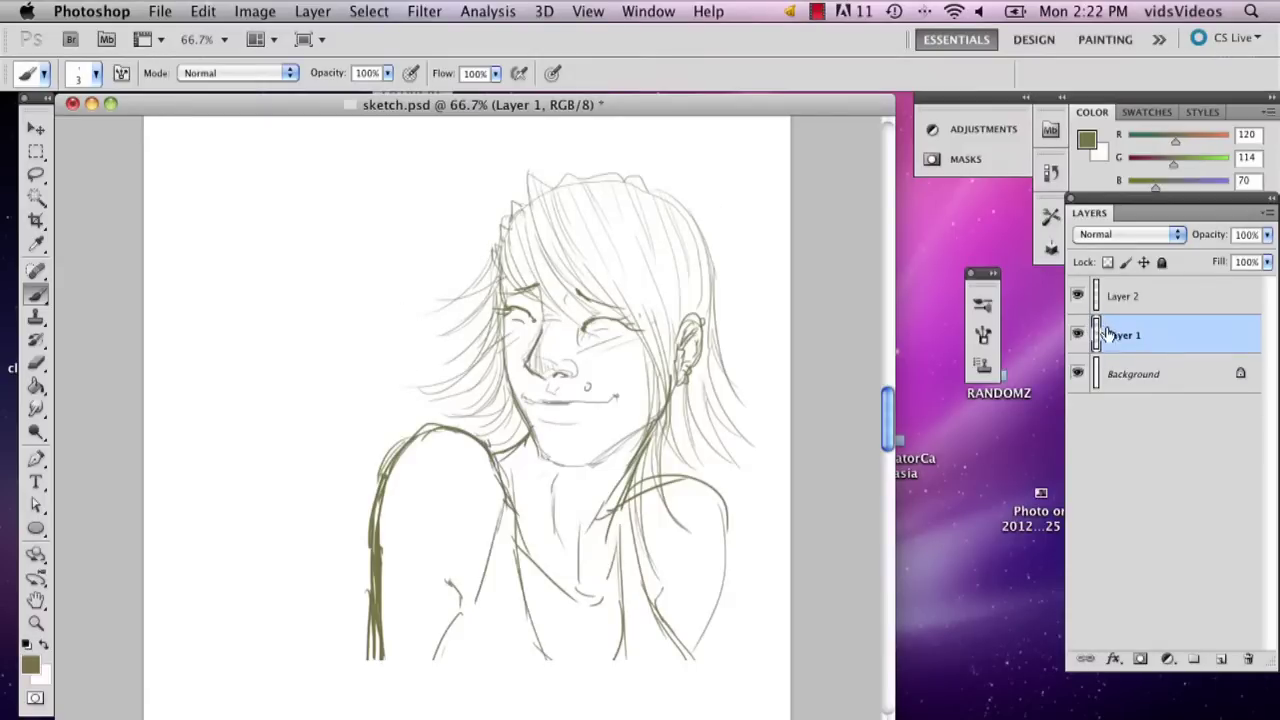
Erase the skull line beneath the crown spikes and draw denser strands through the crown and bangs.
key(e)
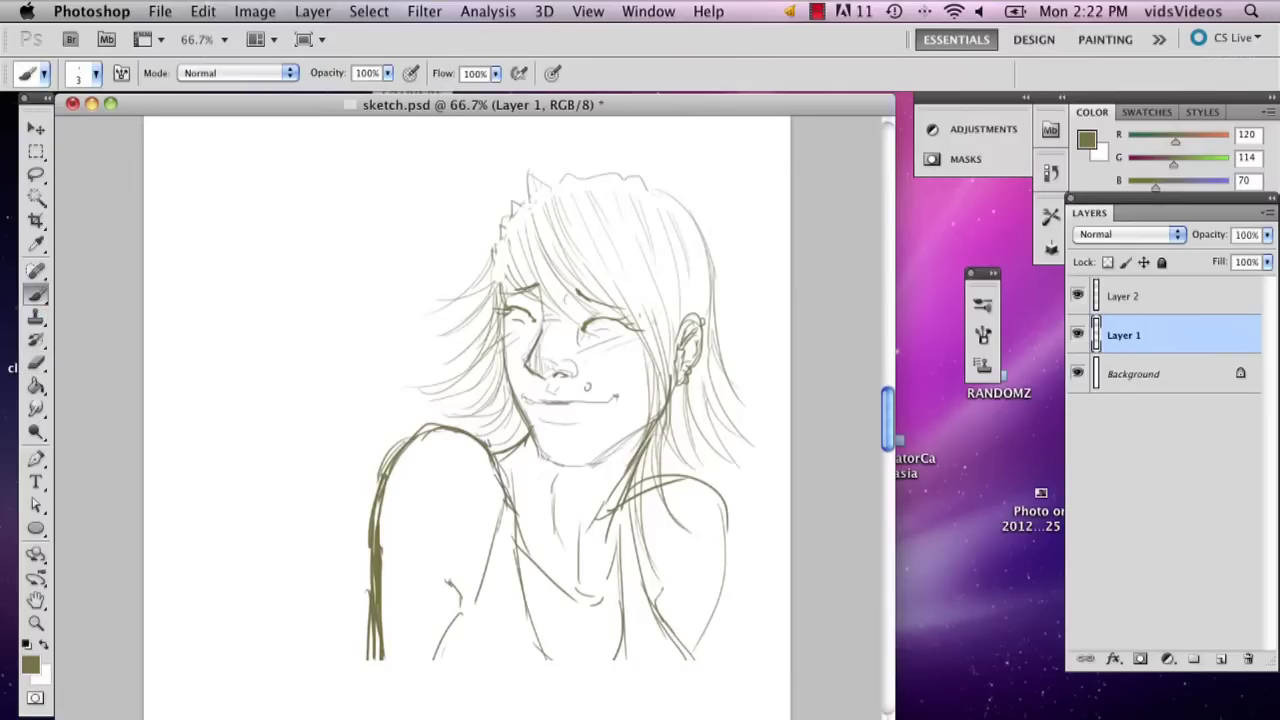
mouse_move(530, 190)
mouse_down()
mouse_move(544, 188)
mouse_move(501, 264)
mouse_move(499, 240)
mouse_up()
drag(552, 190, 562, 232)
mouse_move(532, 185)
mouse_down()
mouse_move(555, 256)
mouse_move(543, 290)
mouse_up()
drag(530, 208, 560, 286)
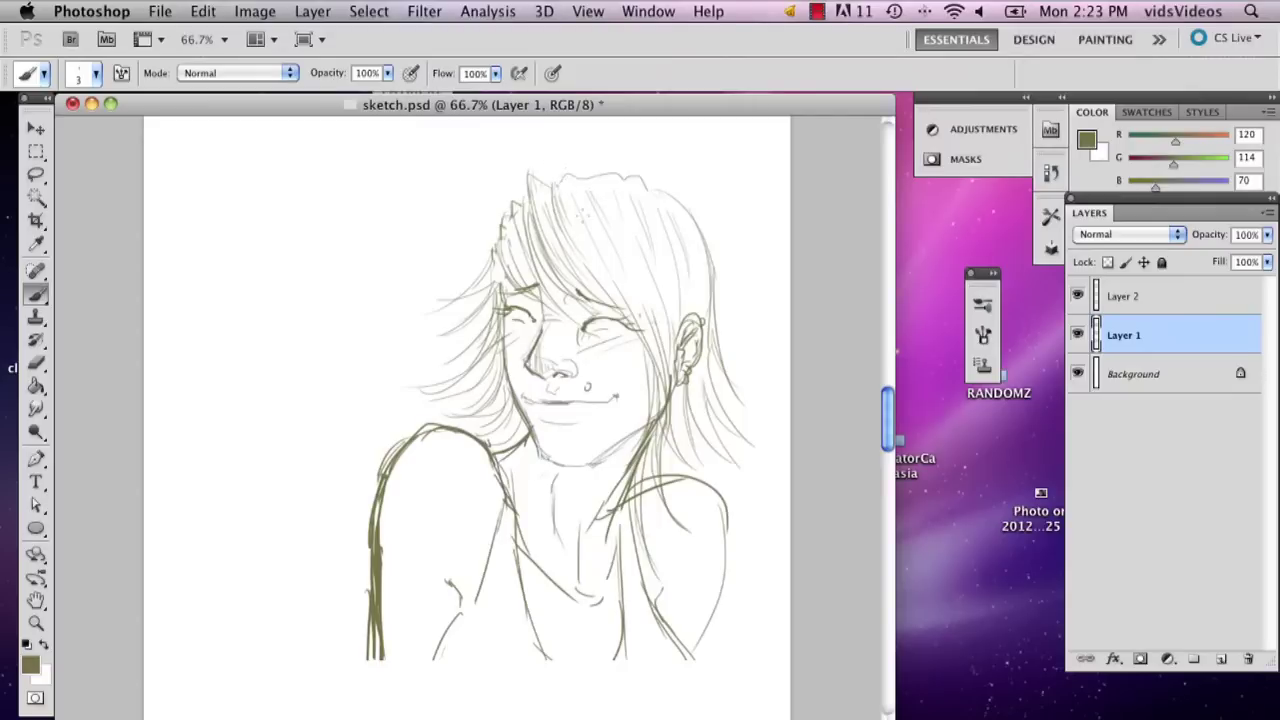
mouse_move(580, 180)
mouse_down()
mouse_move(605, 237)
mouse_move(630, 208)
mouse_move(678, 238)
mouse_move(650, 277)
mouse_up()
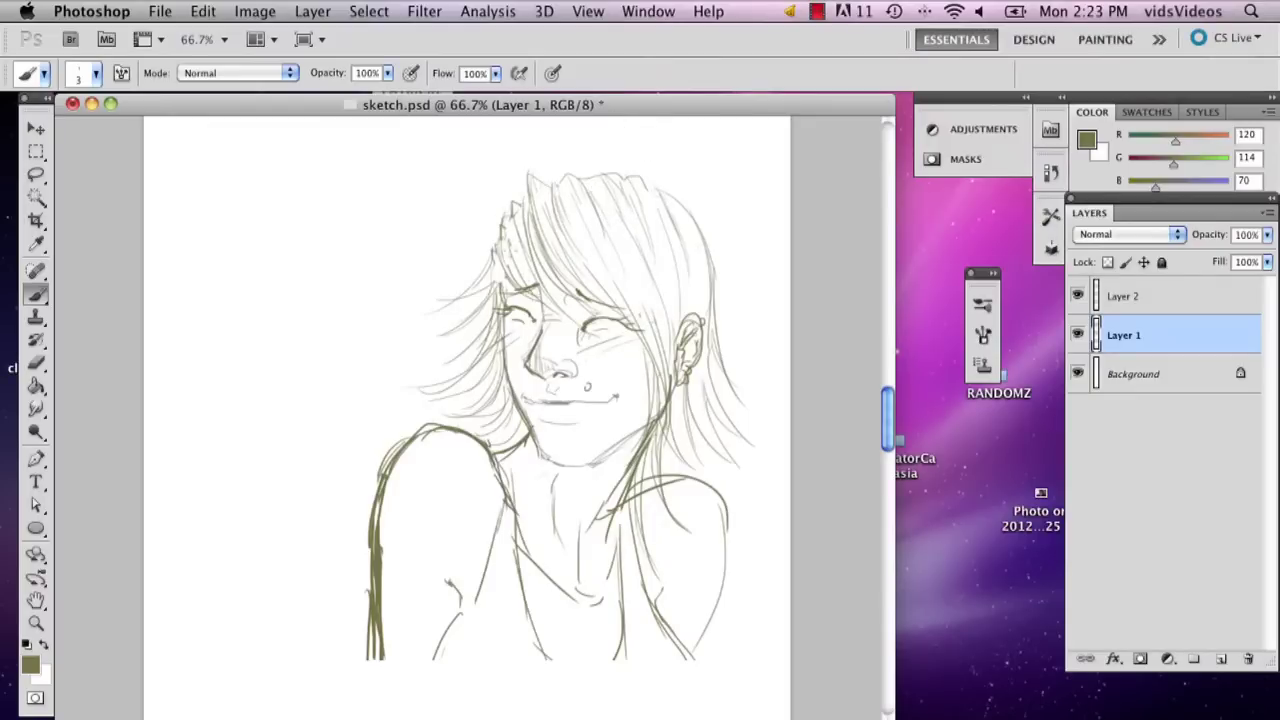
mouse_move(496, 246)
mouse_down()
mouse_move(497, 288)
mouse_move(520, 298)
mouse_up()
Draw strands flicking outward from the back of the head above the ear, undoing and redrawing the first attempts.
drag(710, 262, 748, 338)
key(super+alt+z)
key(super+alt+z)
key(super+alt+z)
mouse_move(706, 236)
mouse_down()
mouse_move(758, 315)
mouse_move(751, 347)
mouse_up()
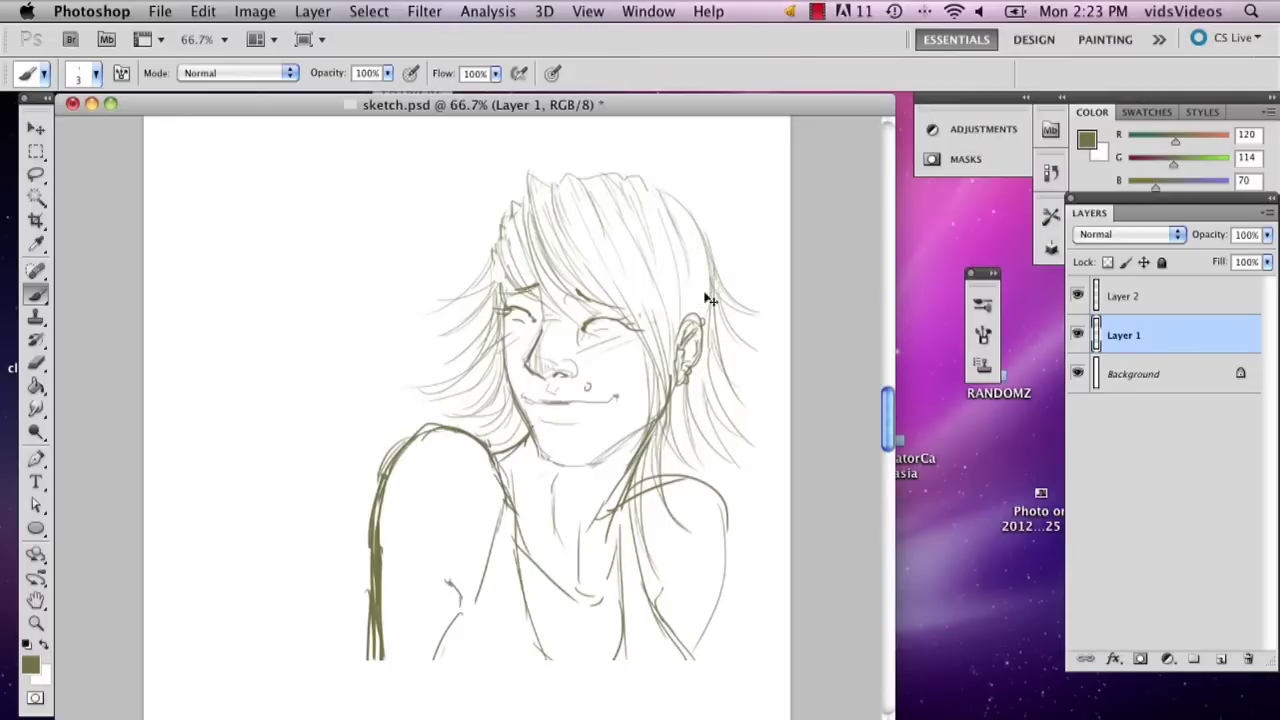